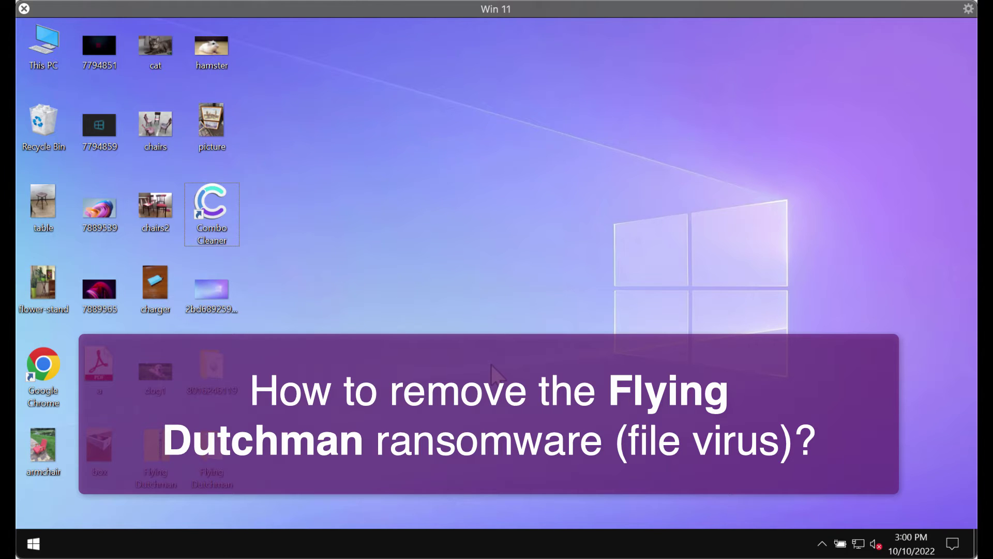
View and close the chairs, picture, hamster, 7889565 and armchair desktop images in turn
double_click(158, 117)
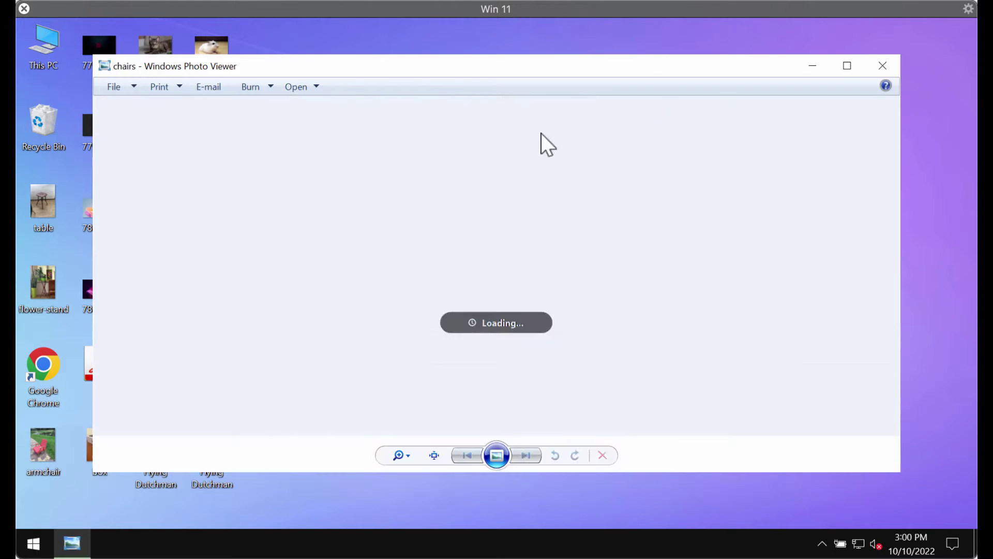
click(882, 67)
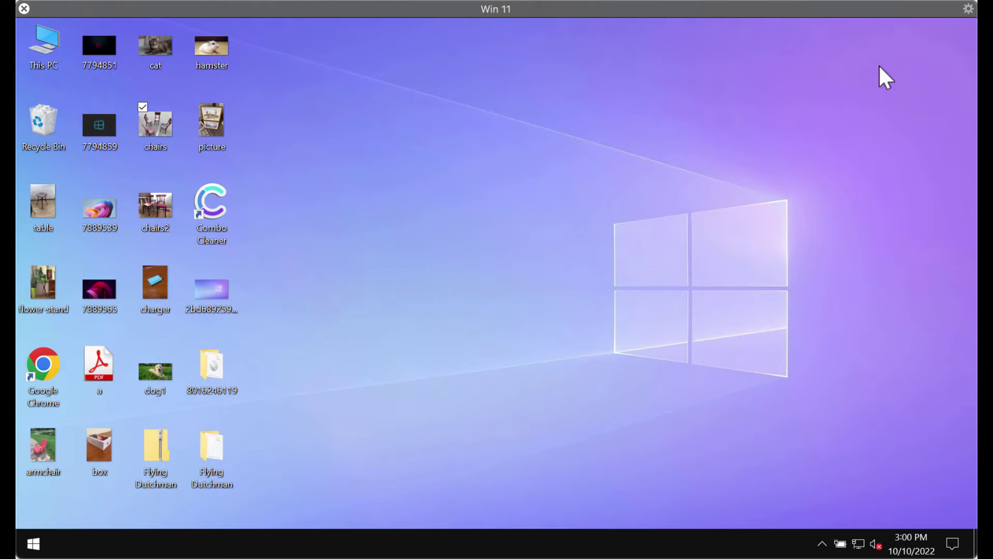
double_click(202, 119)
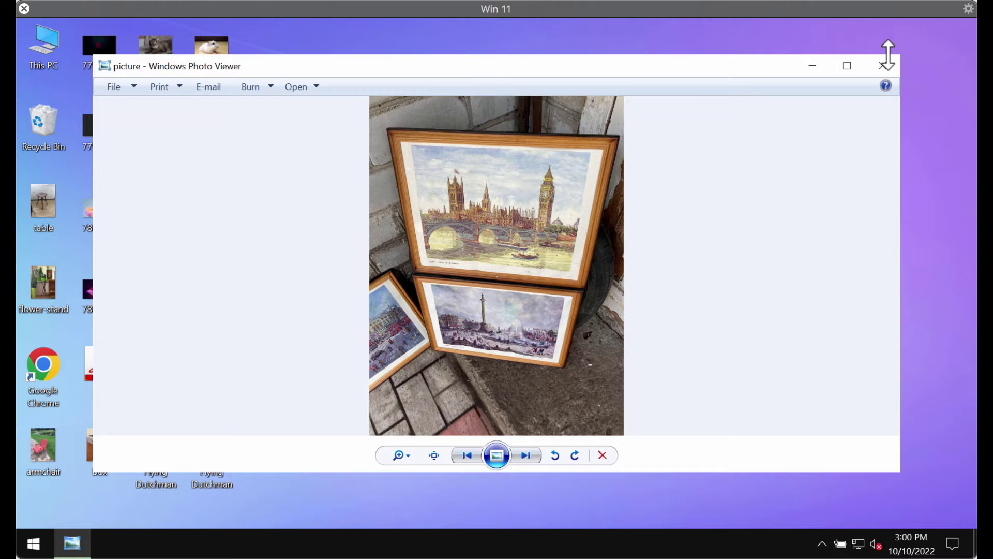
click(887, 71)
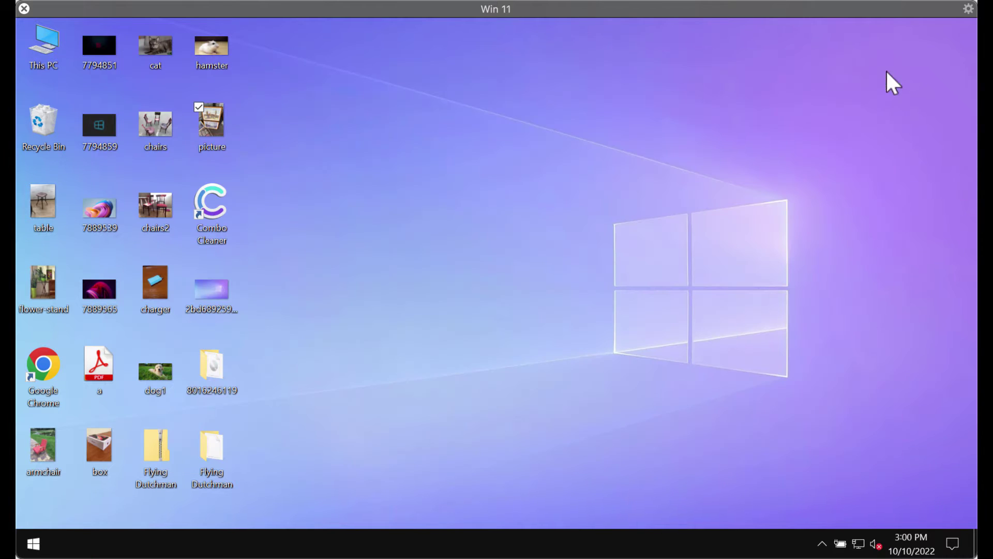
double_click(225, 41)
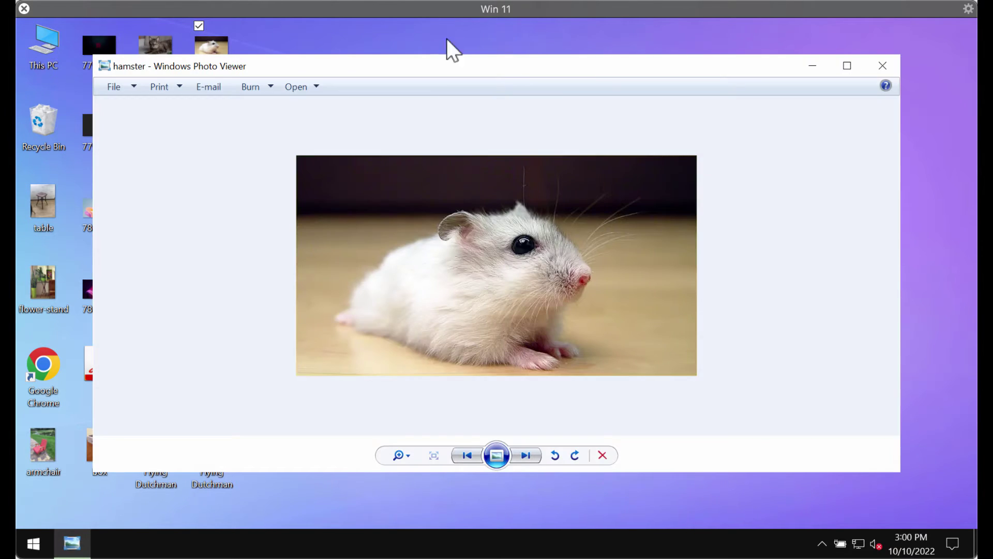
click(884, 70)
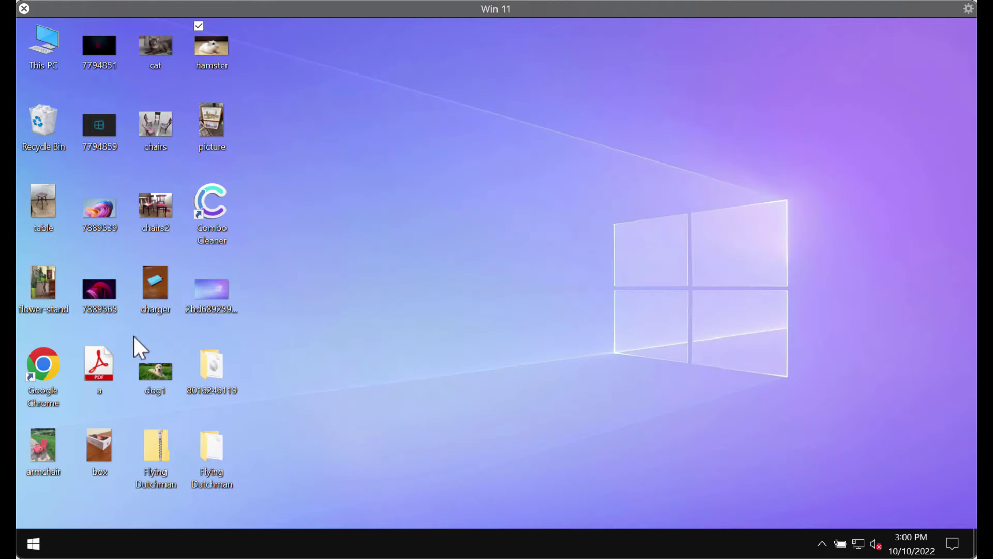
double_click(85, 299)
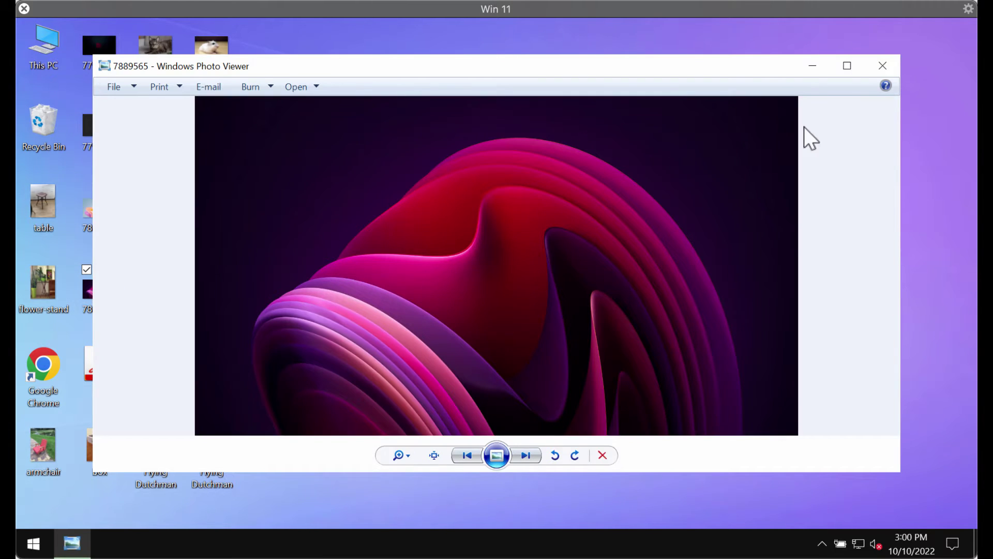
click(890, 58)
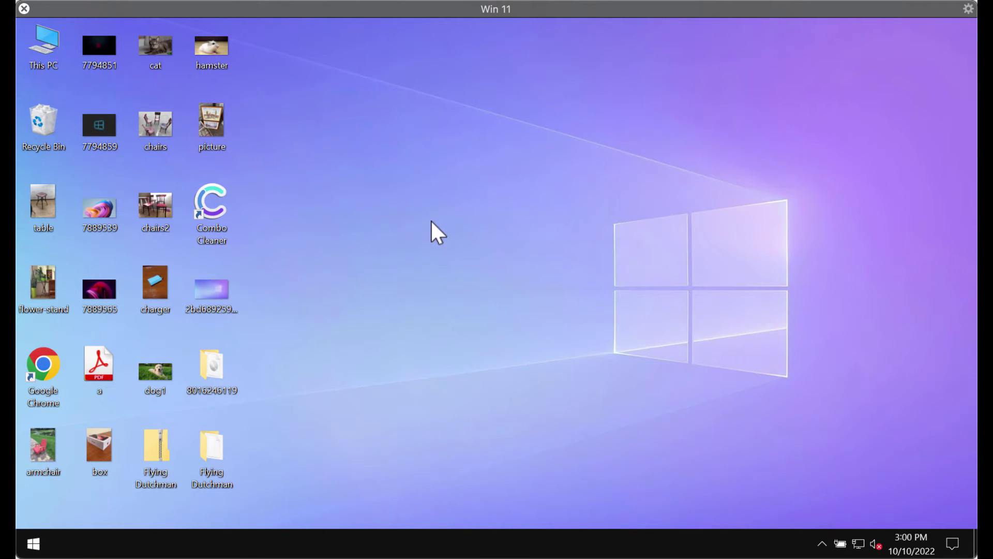
double_click(40, 436)
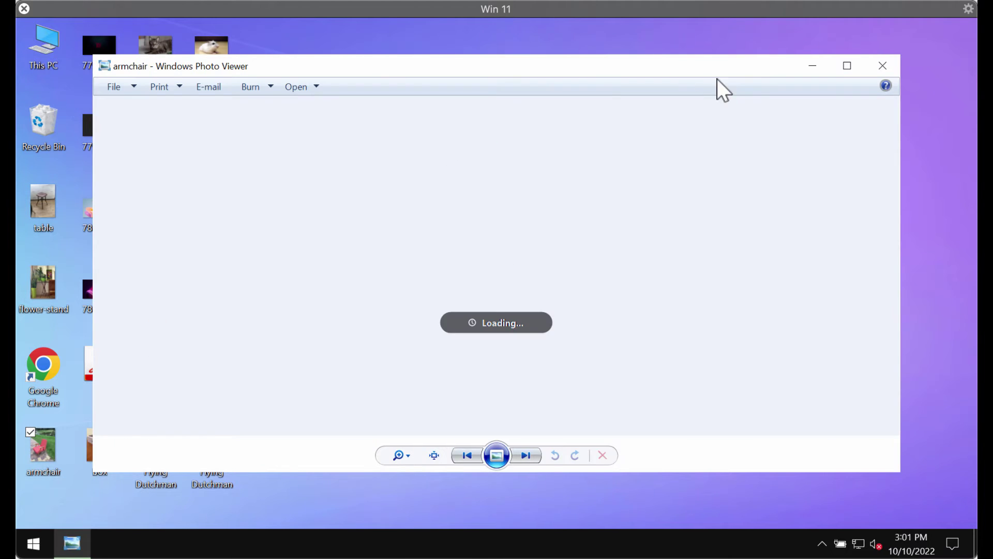
click(867, 65)
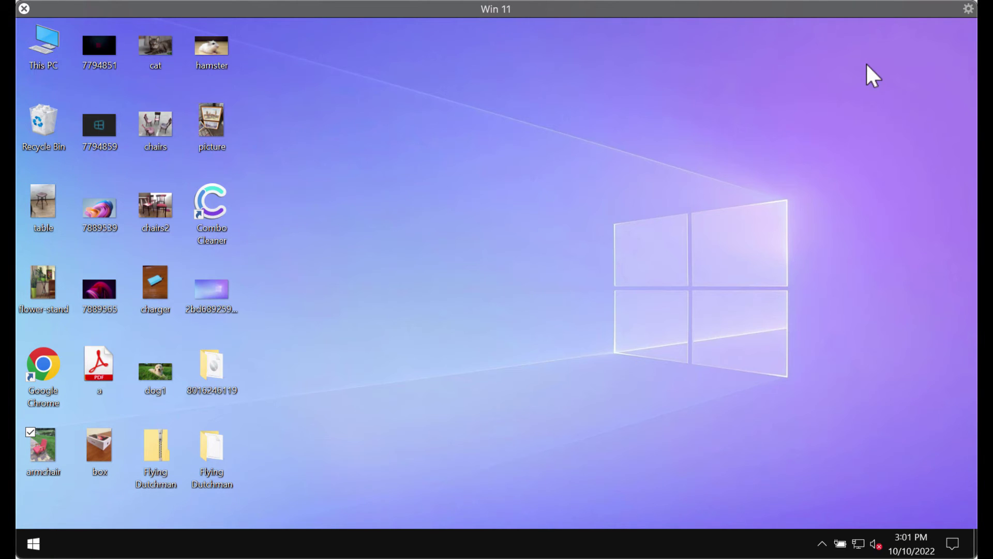
Run the Flying Dutchman application from its folder, then select the encrypted chairs.jpg
click(542, 250)
double_click(222, 436)
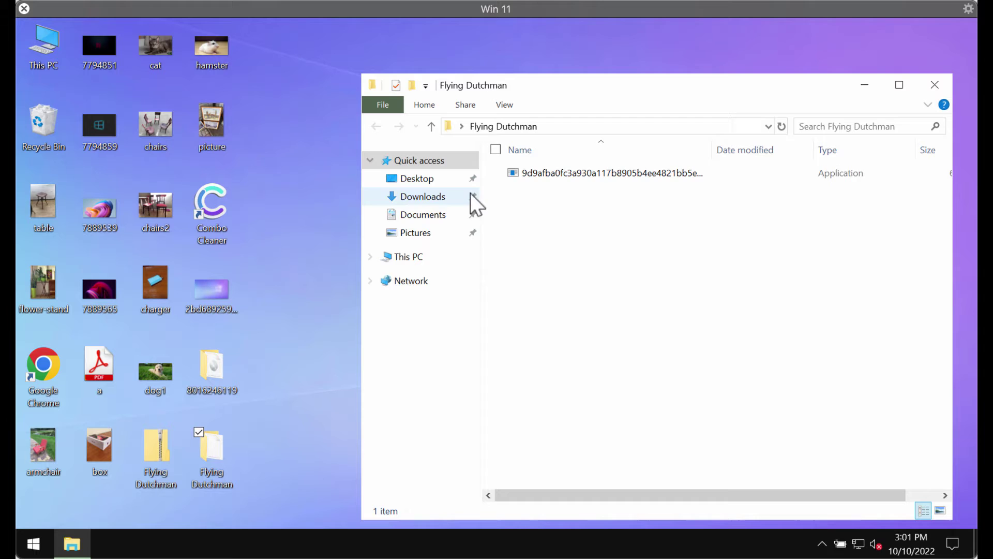
click(534, 178)
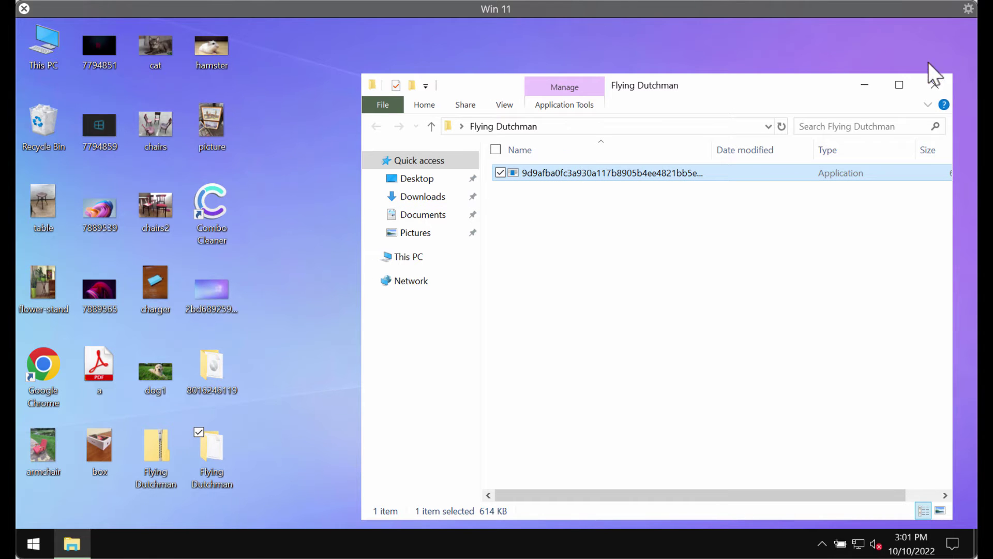
click(935, 86)
click(505, 246)
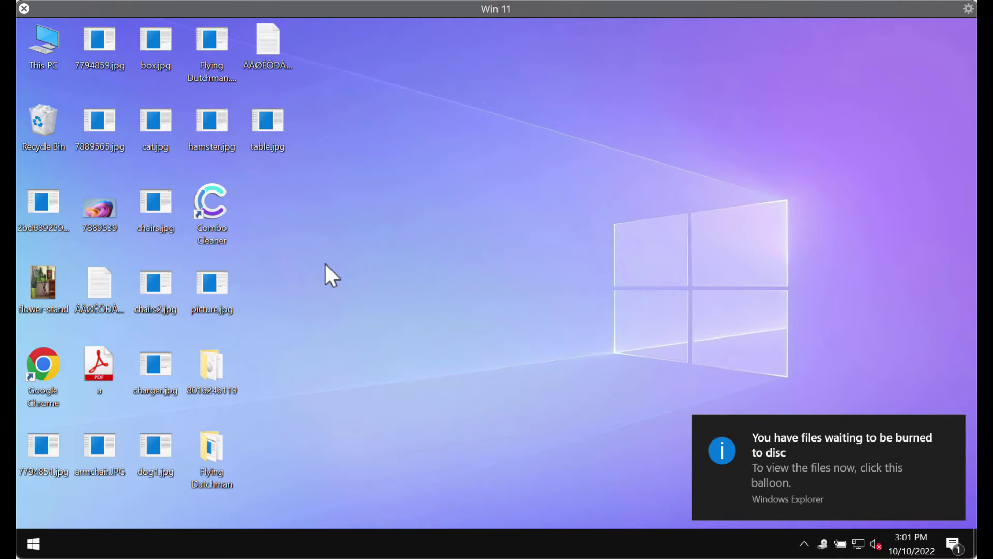
click(165, 212)
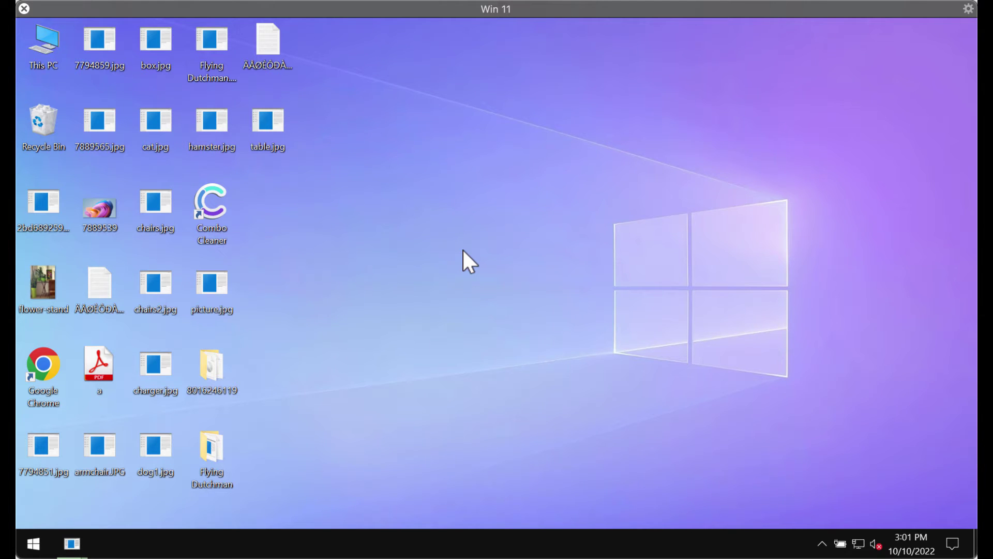
double_click(272, 45)
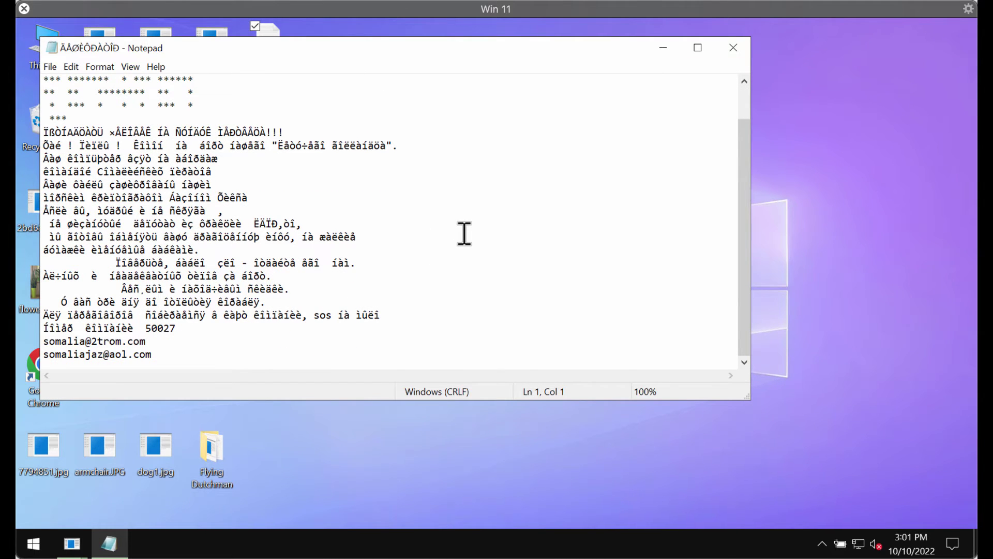
scroll(464, 234, up, 1)
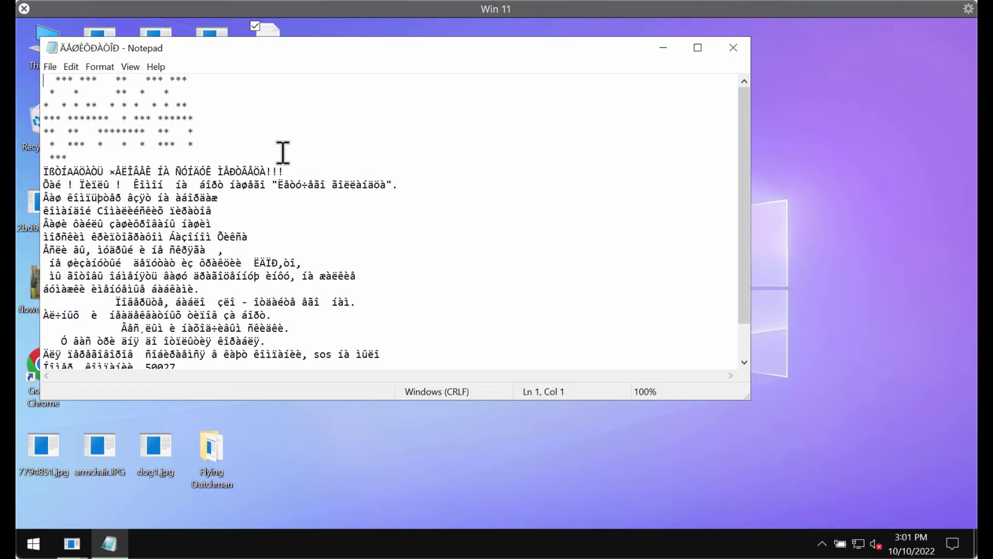
scroll(624, 246, down, 1)
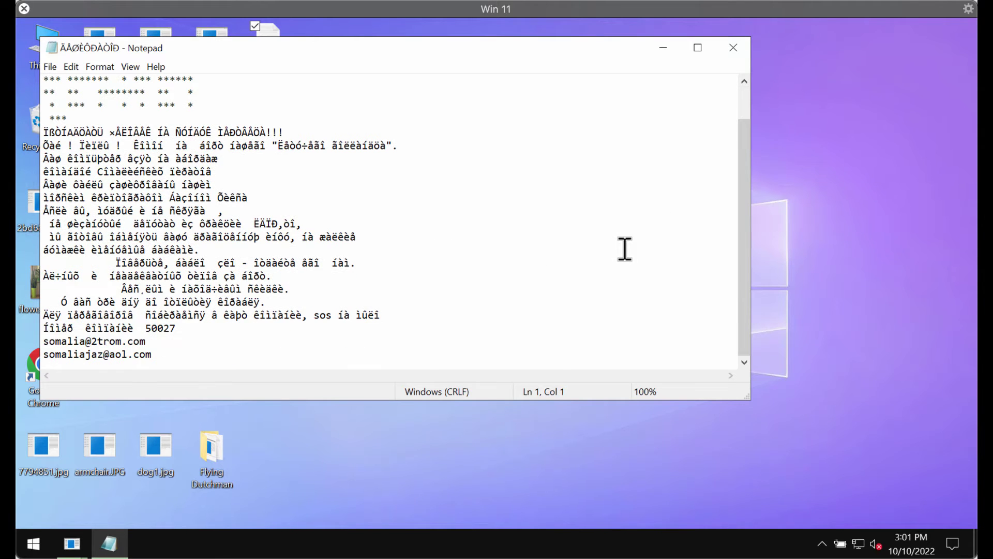
click(734, 48)
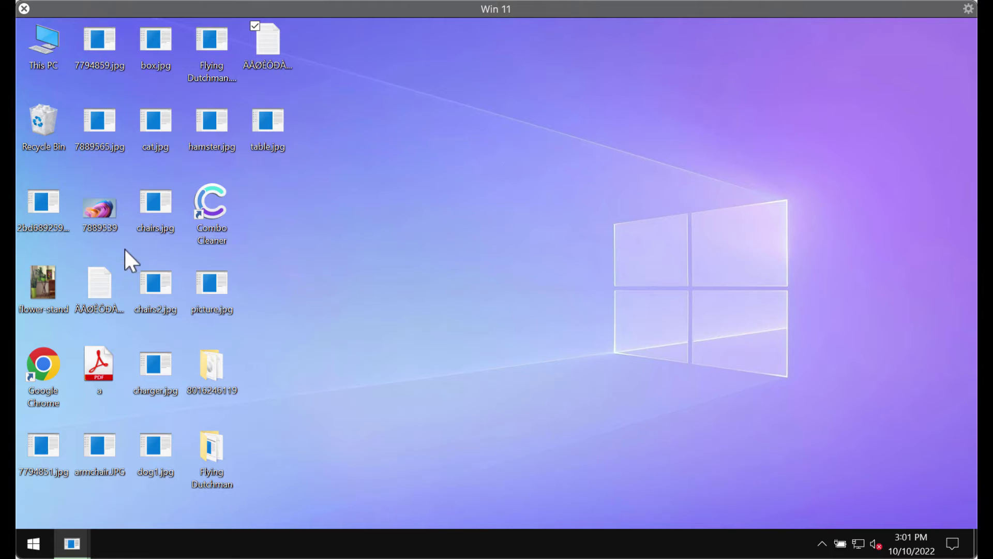
double_click(105, 284)
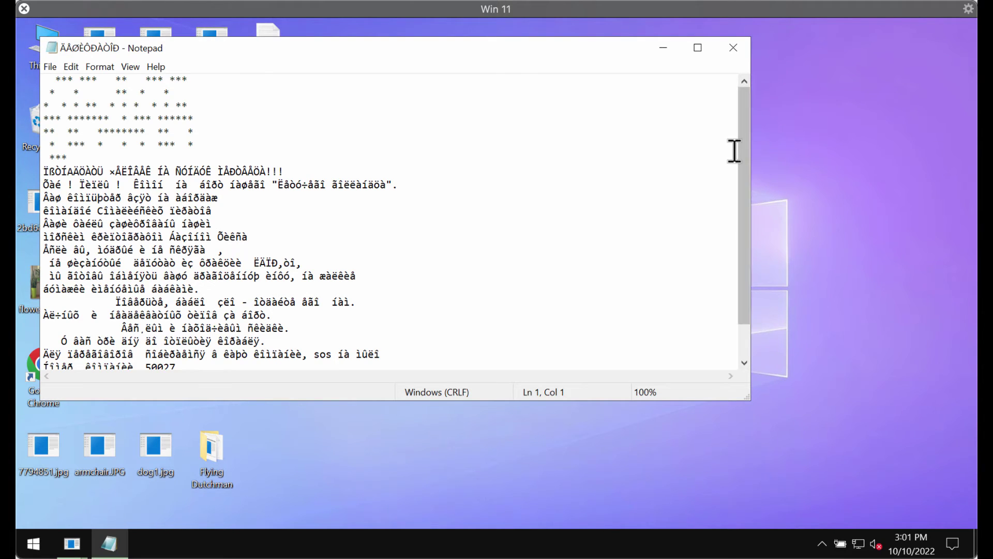
scroll(743, 175, down, 1)
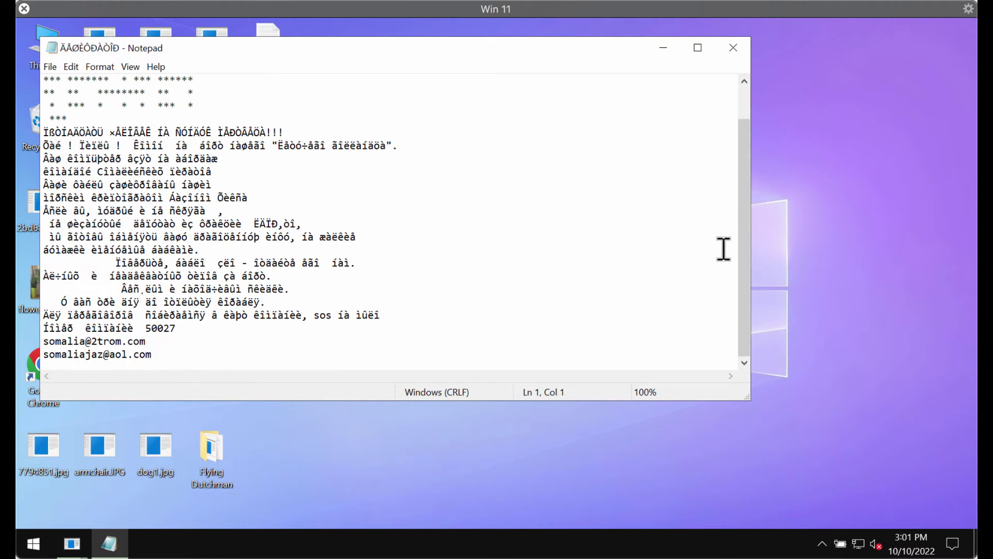
click(737, 41)
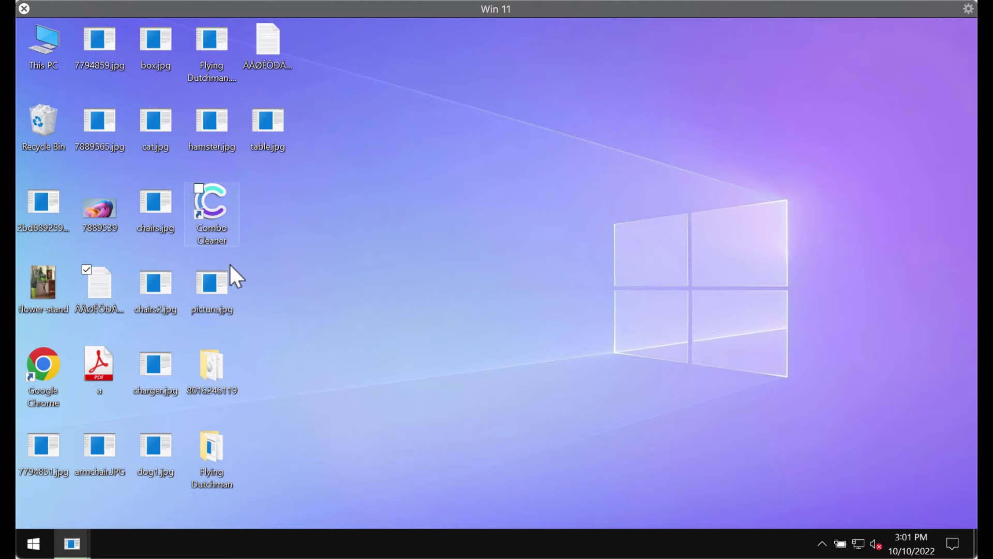
Browse the Desktop folder via This PC, review its CRYPTED! files, and close the window
click(161, 282)
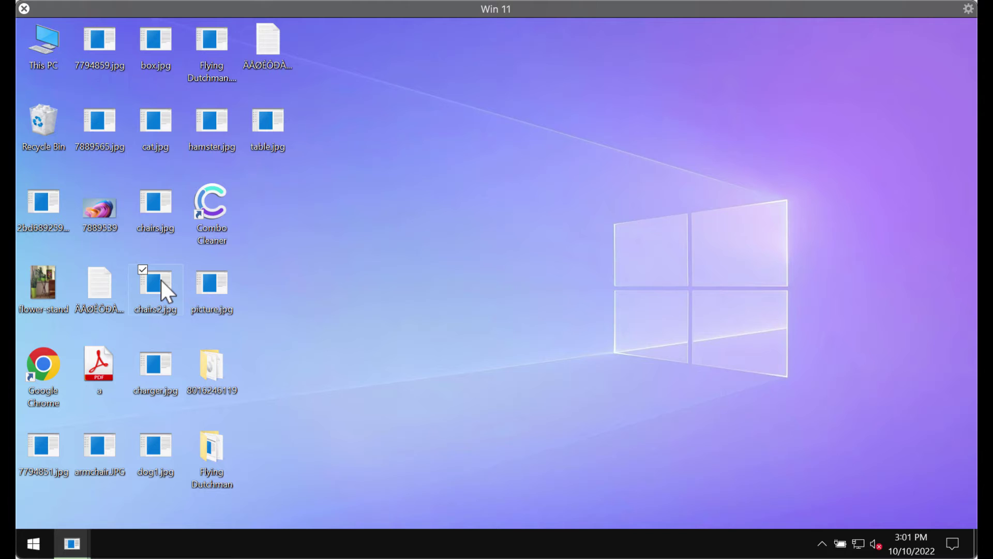
double_click(44, 47)
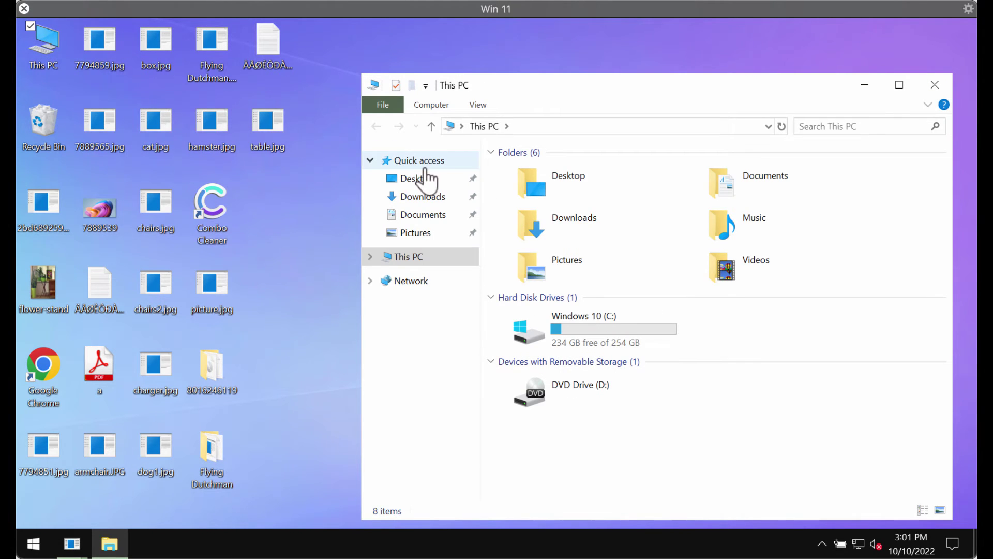
click(418, 179)
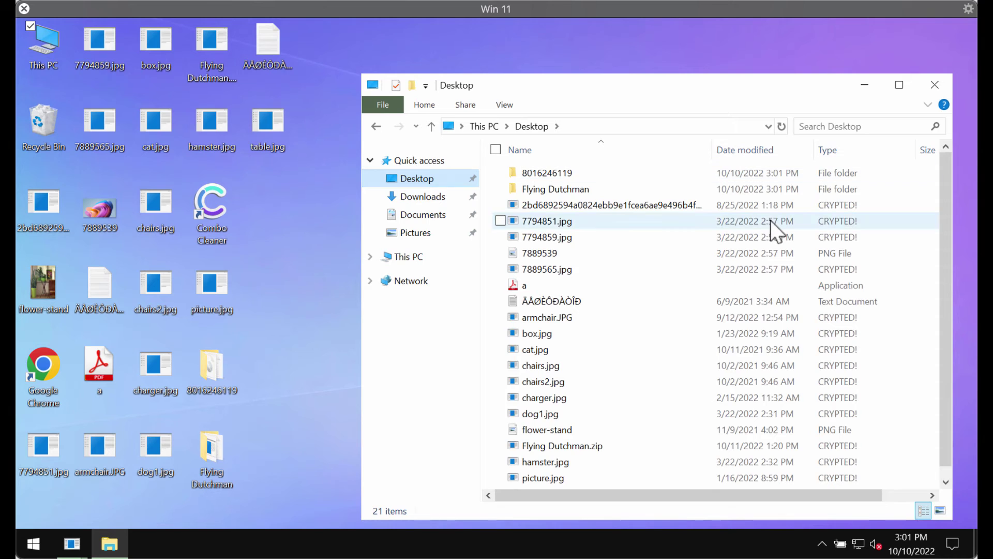
scroll(771, 223, down, 1)
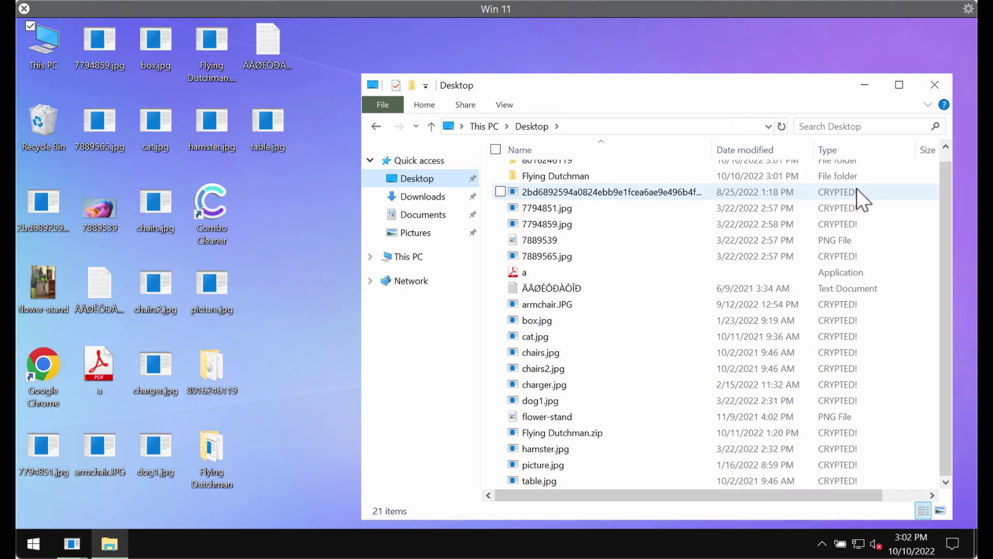
click(935, 85)
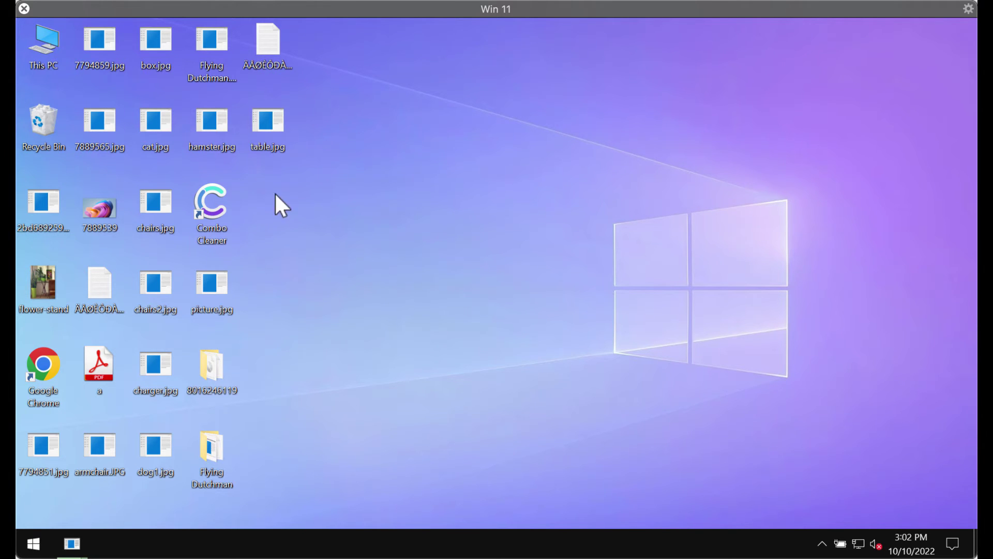
Launch Chrome, close the extra window, and inspect the combocleaner.com address
double_click(43, 365)
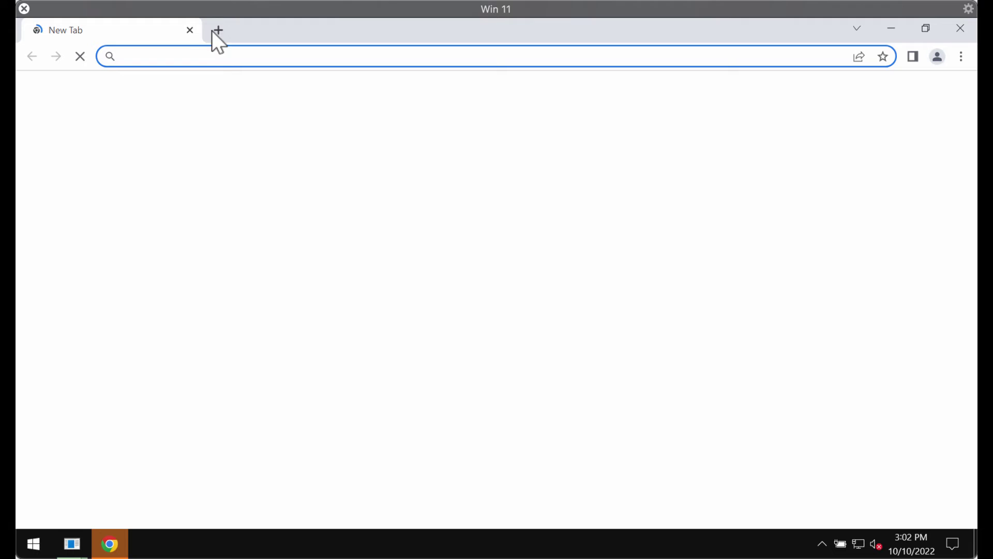
click(190, 30)
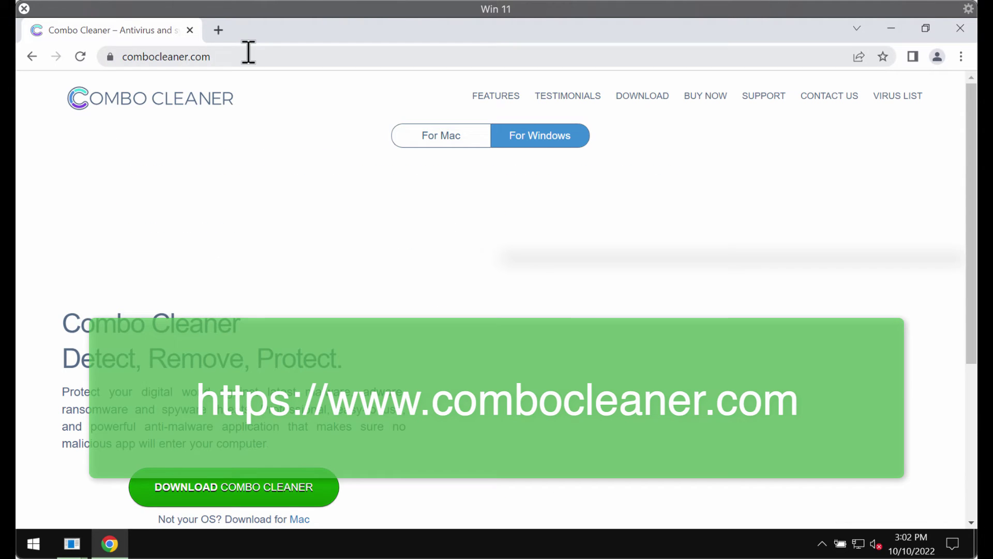
click(249, 51)
click(275, 52)
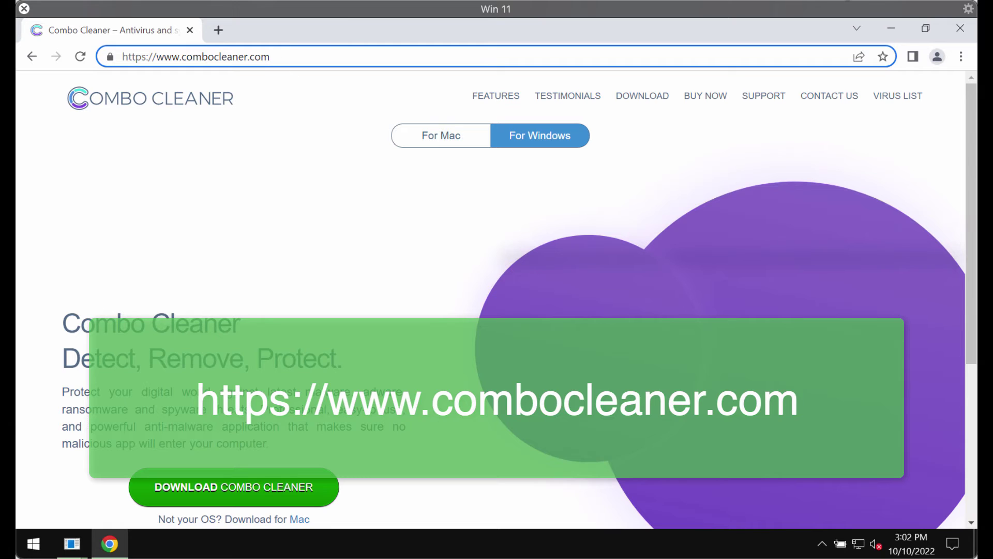
Minimise Chrome, launch Combo Cleaner, and cancel its running definitions update
click(895, 27)
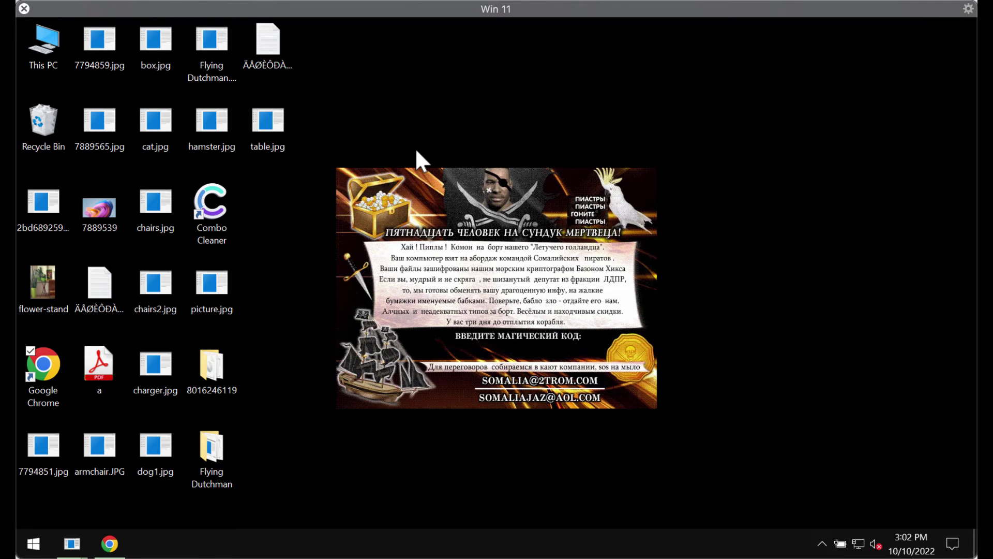
double_click(209, 203)
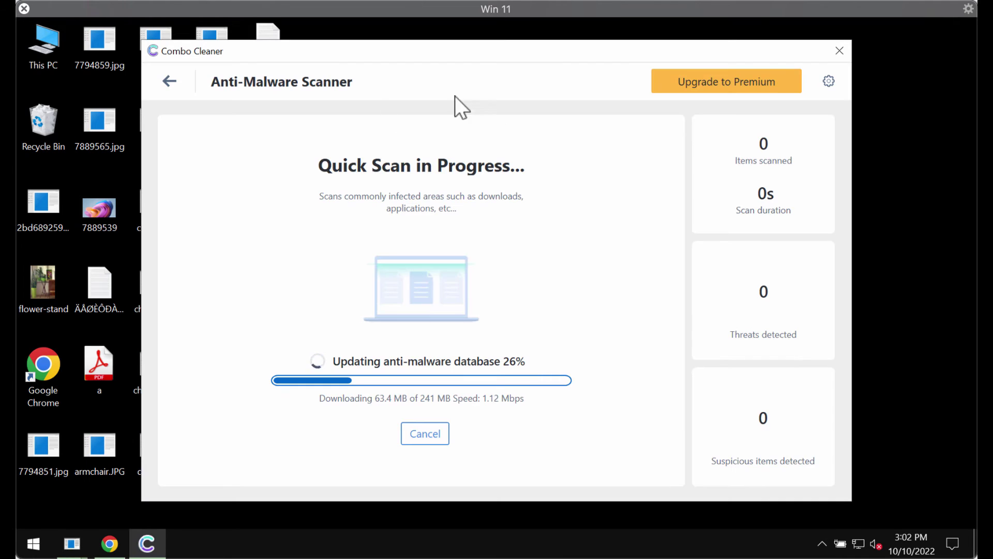
click(169, 80)
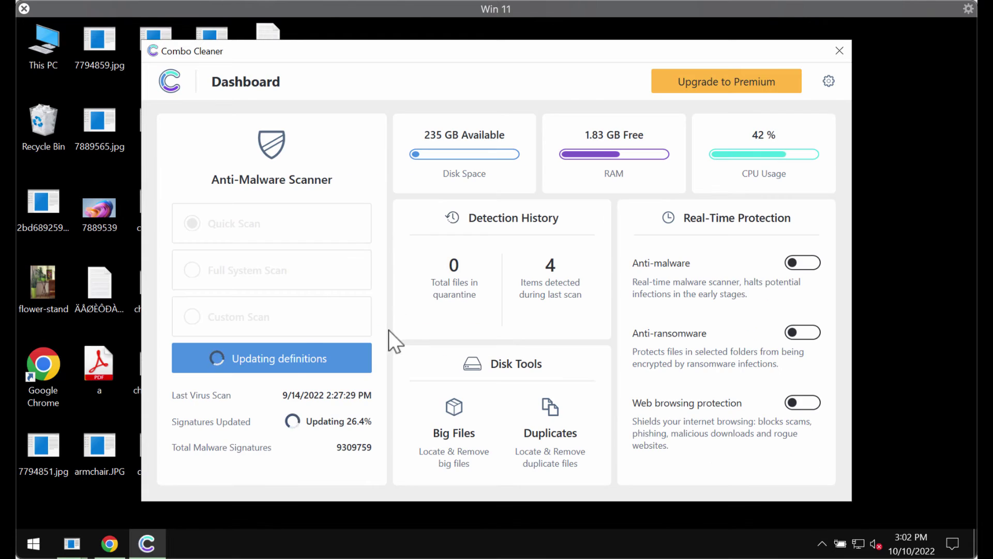
click(284, 364)
click(426, 436)
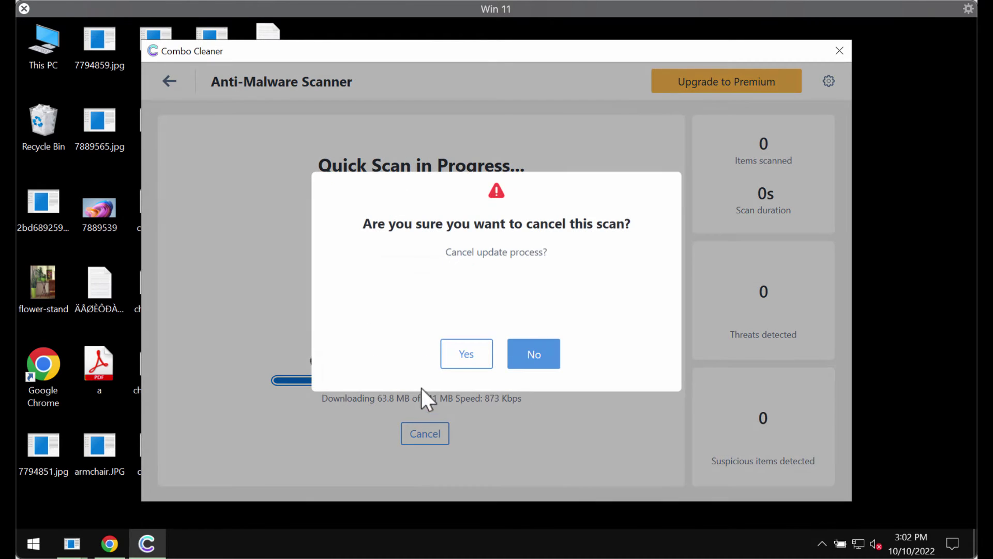
click(461, 353)
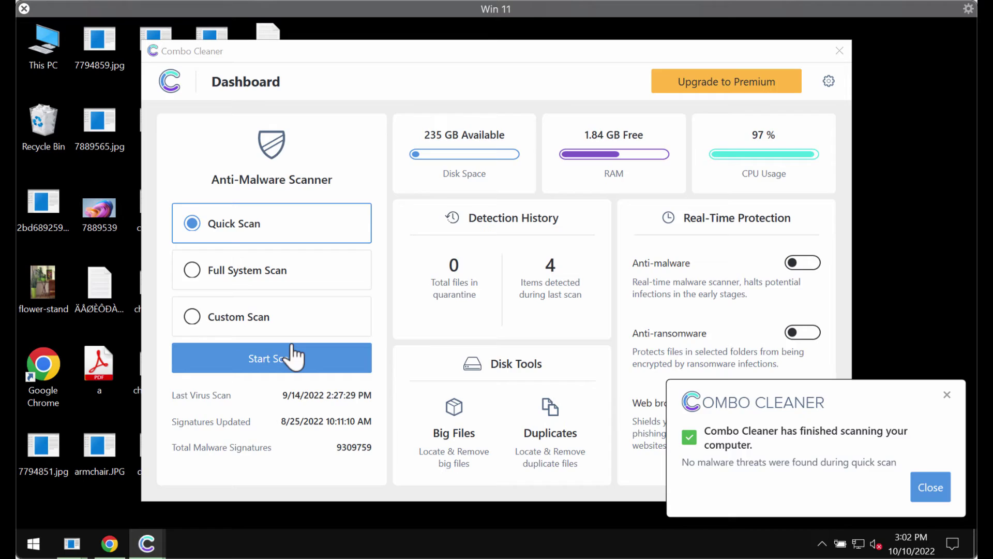
Start a new quick scan and check on its progress from the dashboard
click(294, 355)
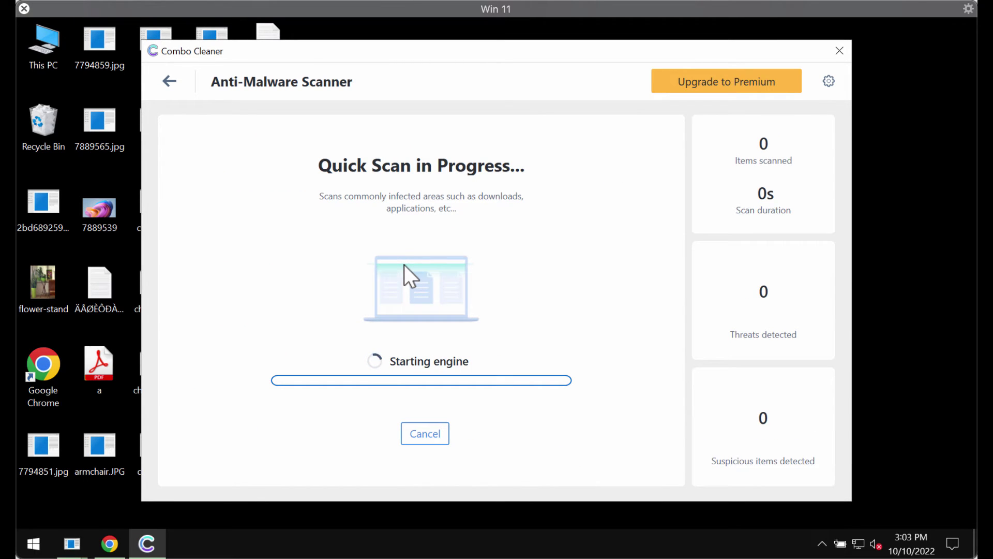
click(169, 81)
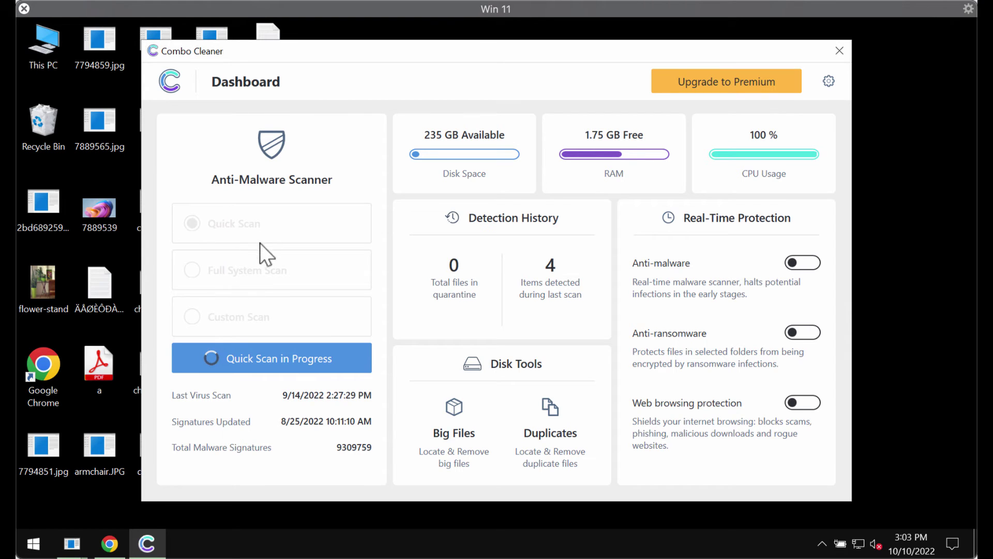
click(289, 368)
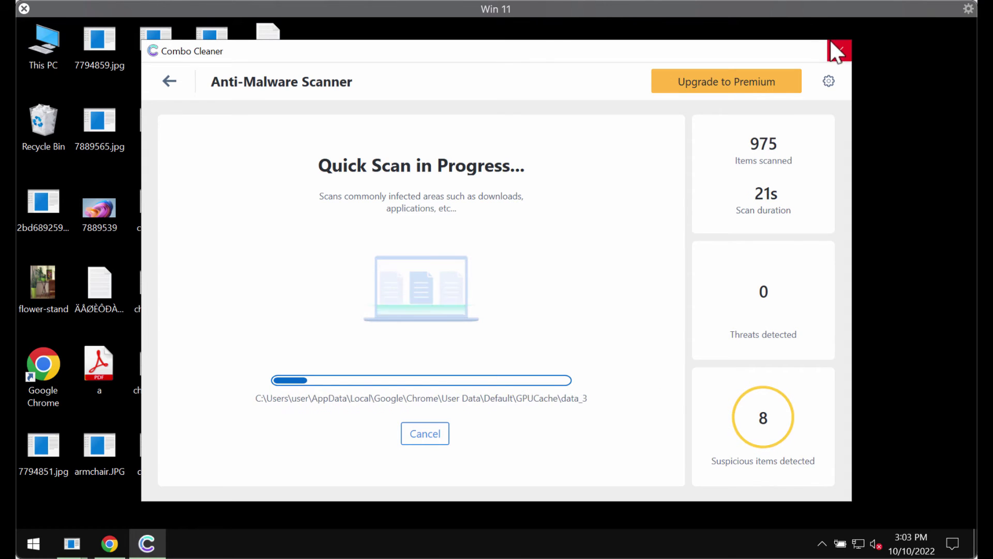
Check the Anti-Ransomware settings, look in on the quick scan, then return to settings
click(829, 81)
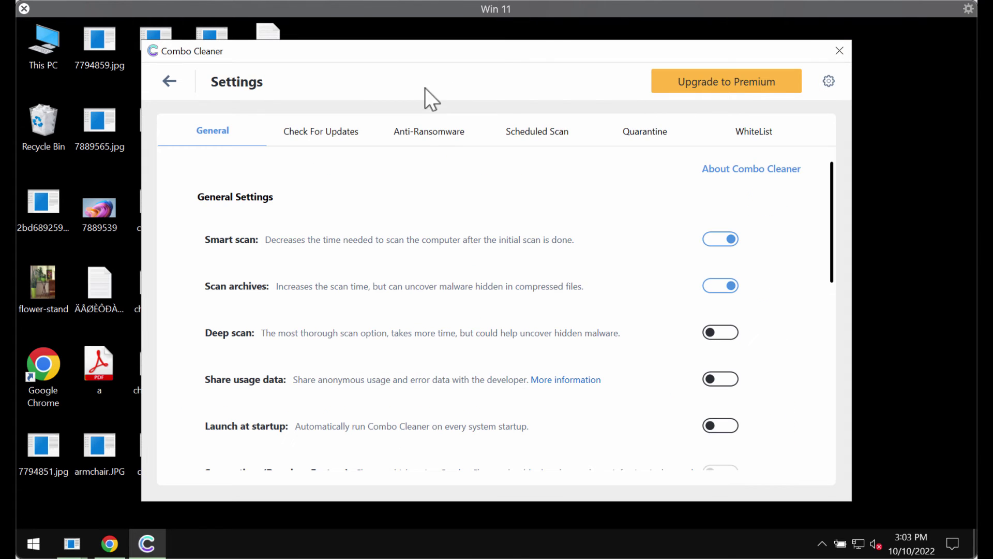
click(418, 130)
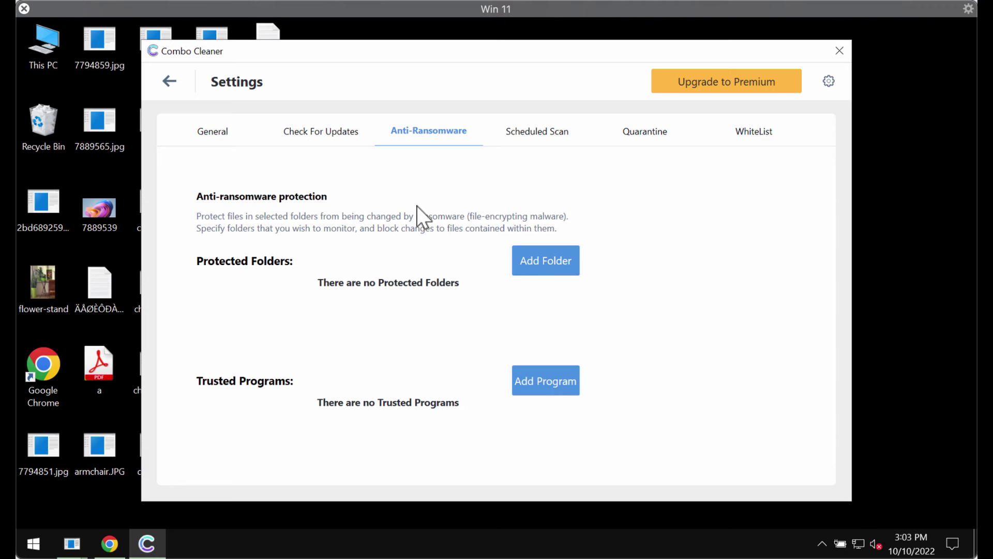
click(170, 81)
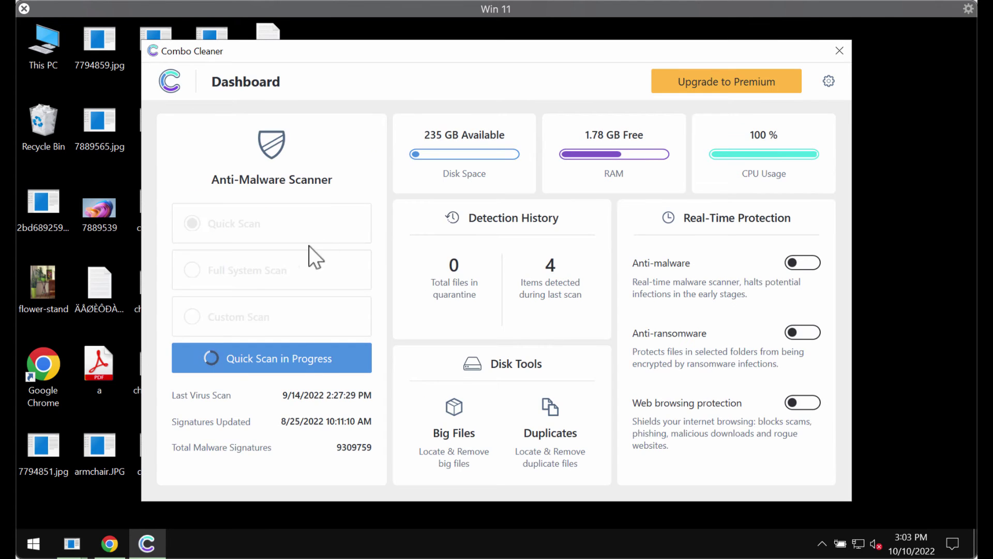
click(319, 358)
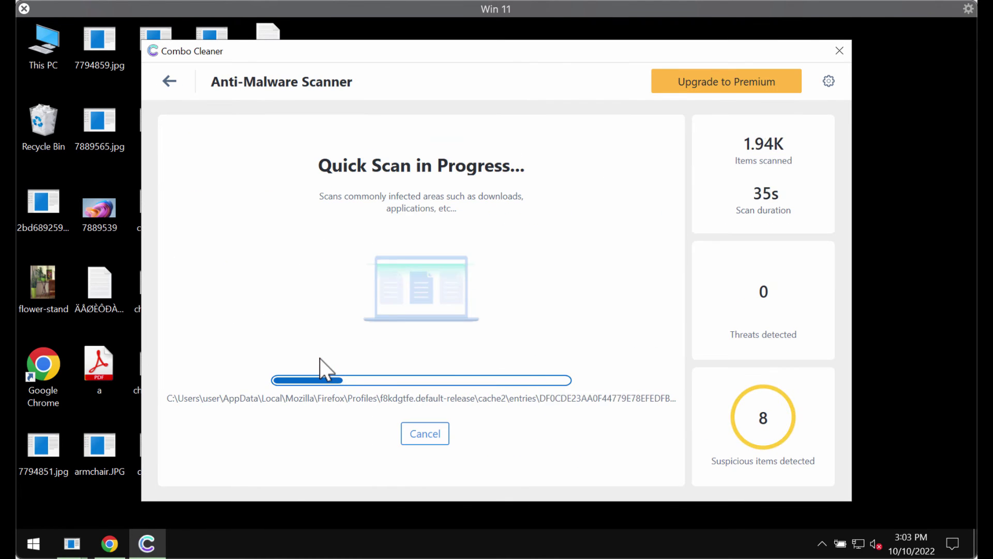
click(829, 83)
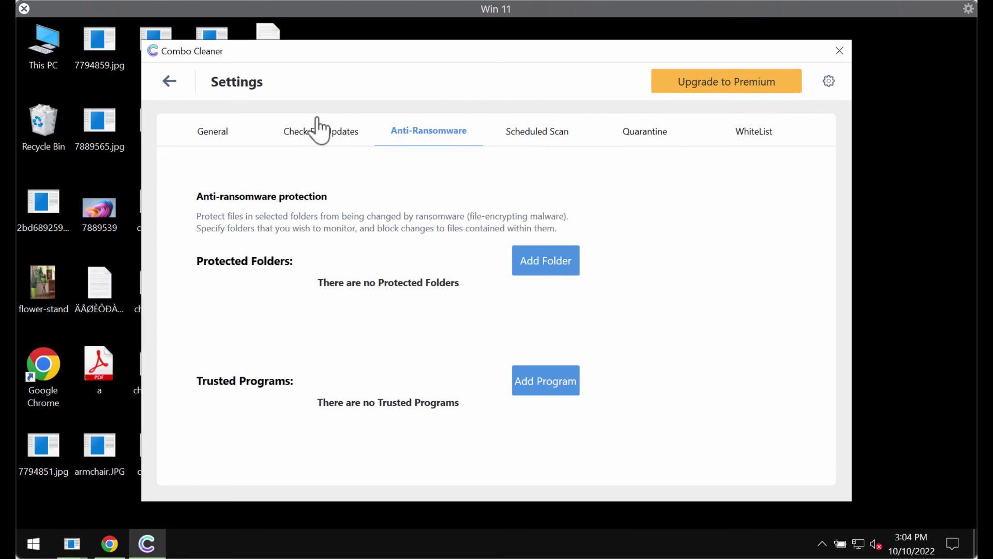
Keep the quick scan running, review its 14 detections, and open the Premium upgrade offer
click(165, 82)
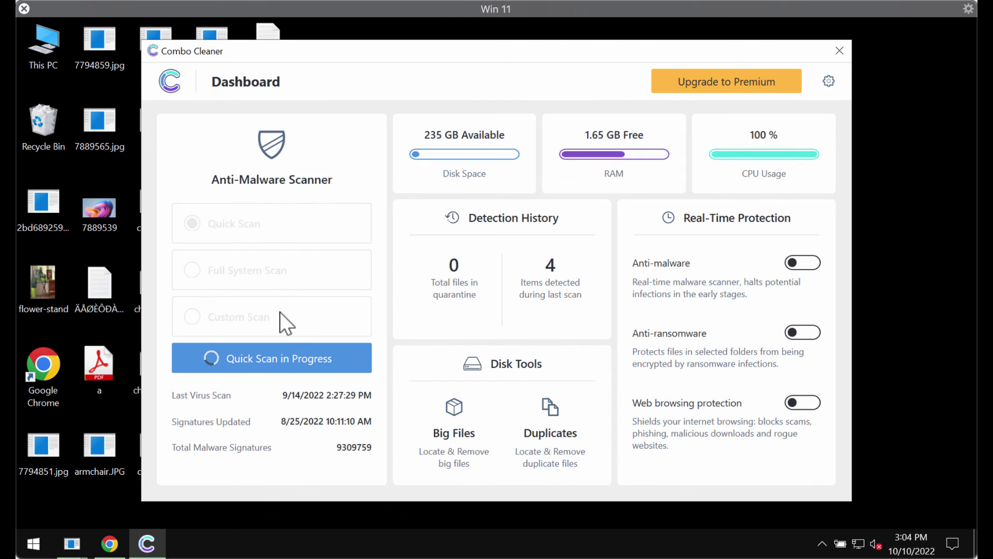
click(282, 362)
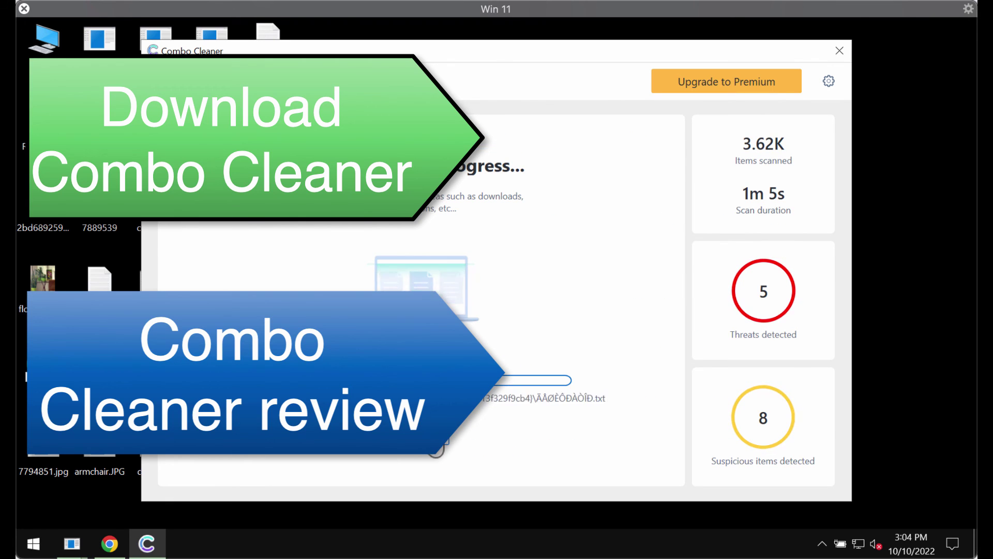
click(406, 437)
key(Escape)
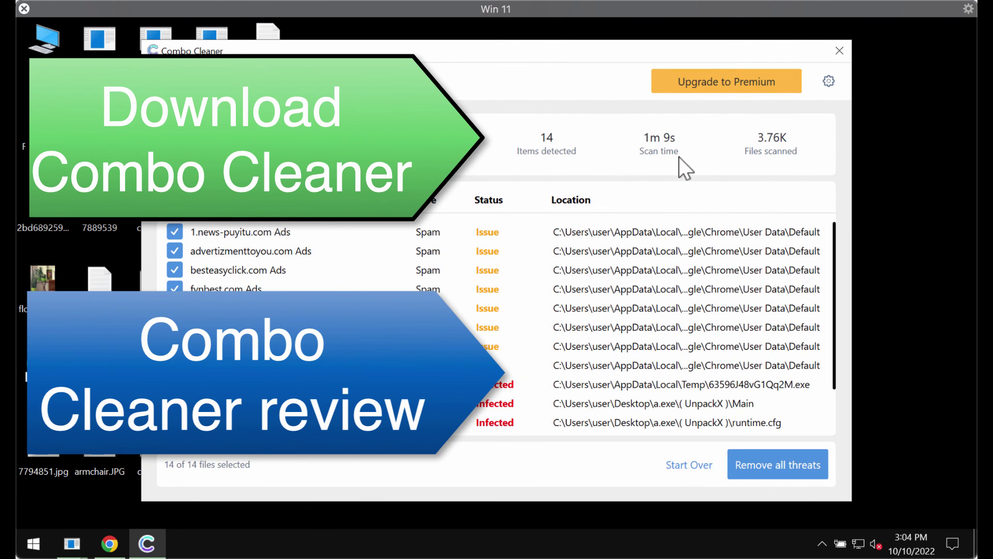
scroll(629, 287, down, 2)
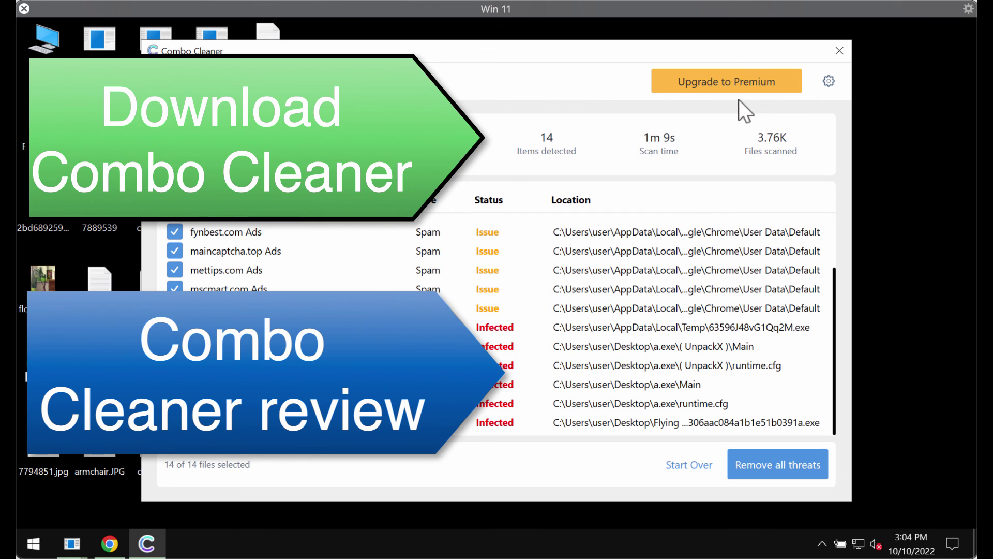
click(742, 80)
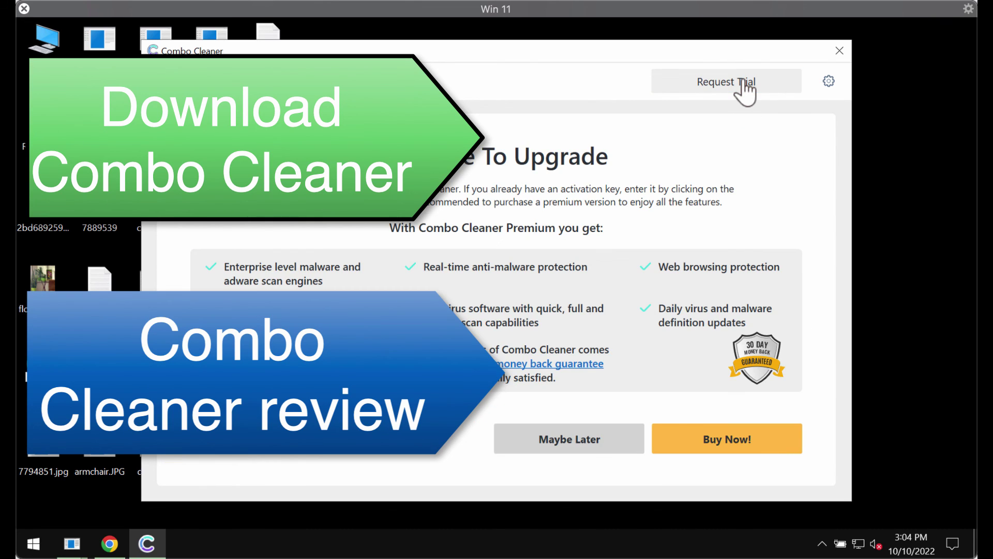